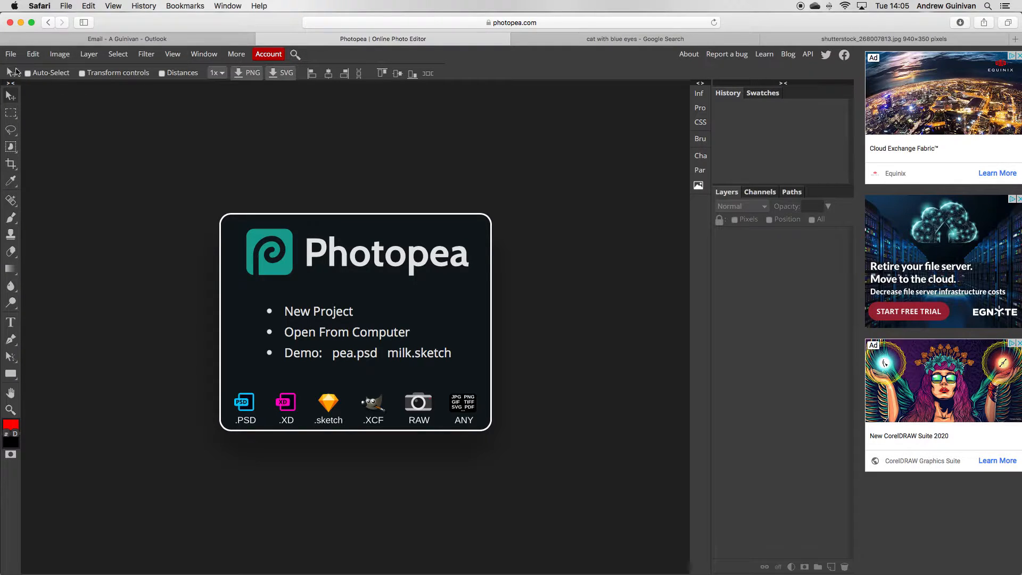
Open the shutterstock_268007813 image from the Desktop and duplicate its Background layer.
left_click(13, 56)
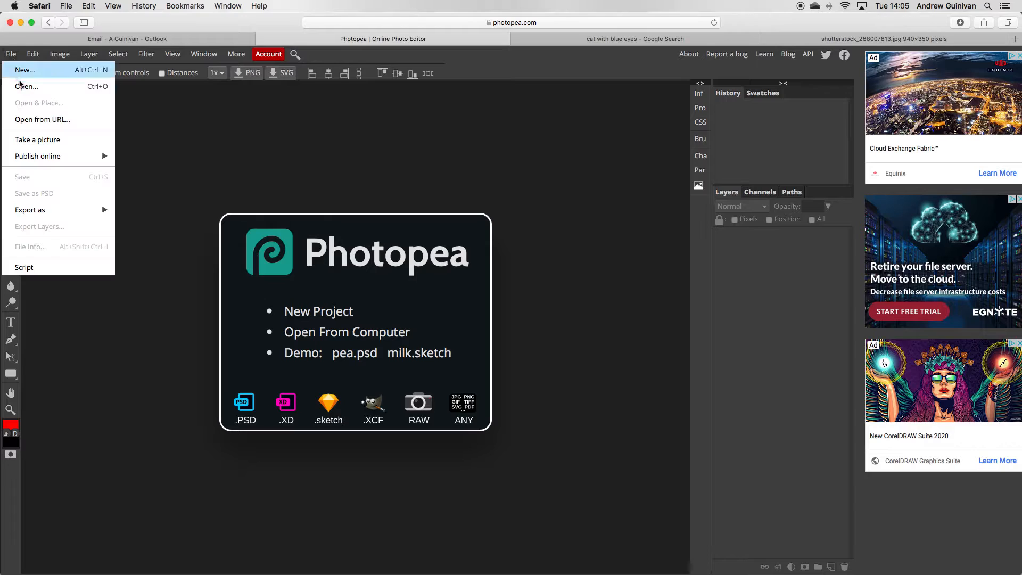
left_click(21, 86)
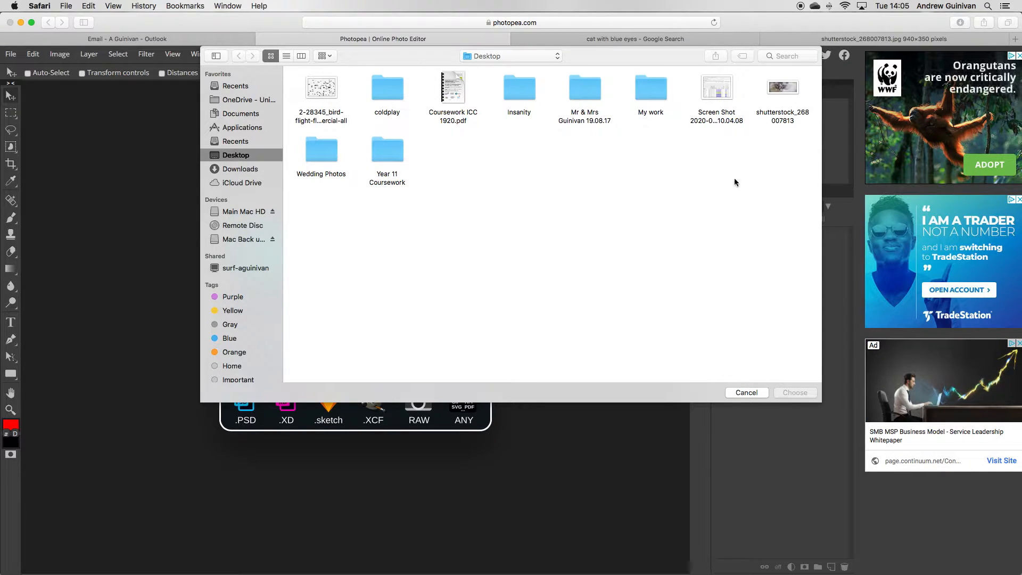
double_click(781, 87)
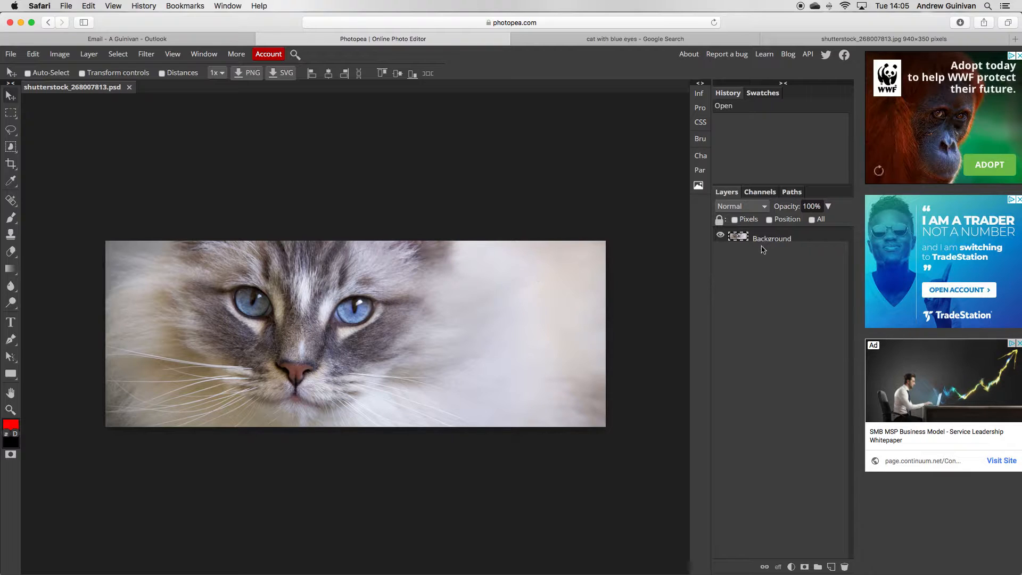
left_click_drag(763, 239, 833, 567)
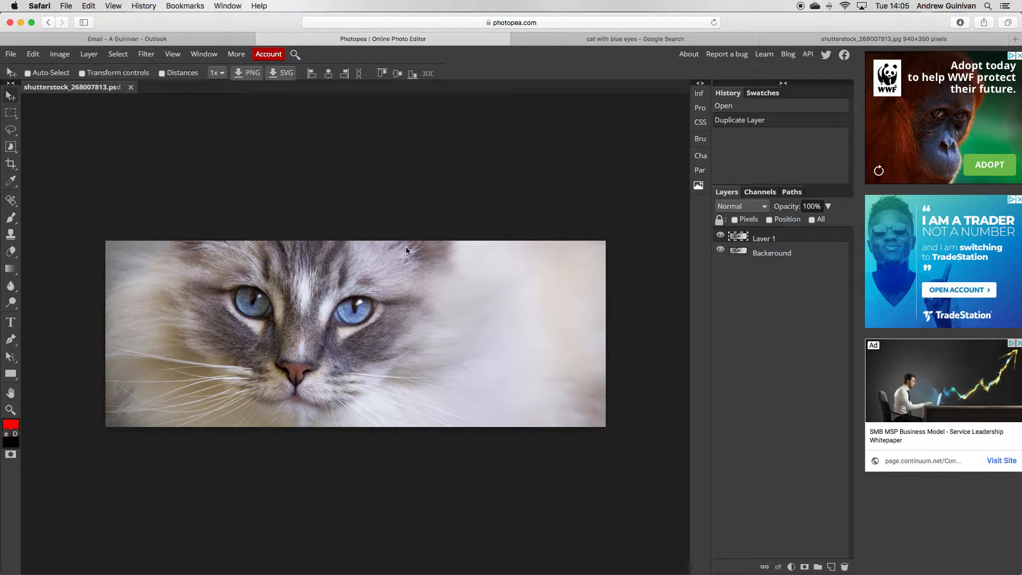
Desaturate the duplicated cat layer with a Hue/Saturation adjustment, setting Saturation to -100.
key("super+u")
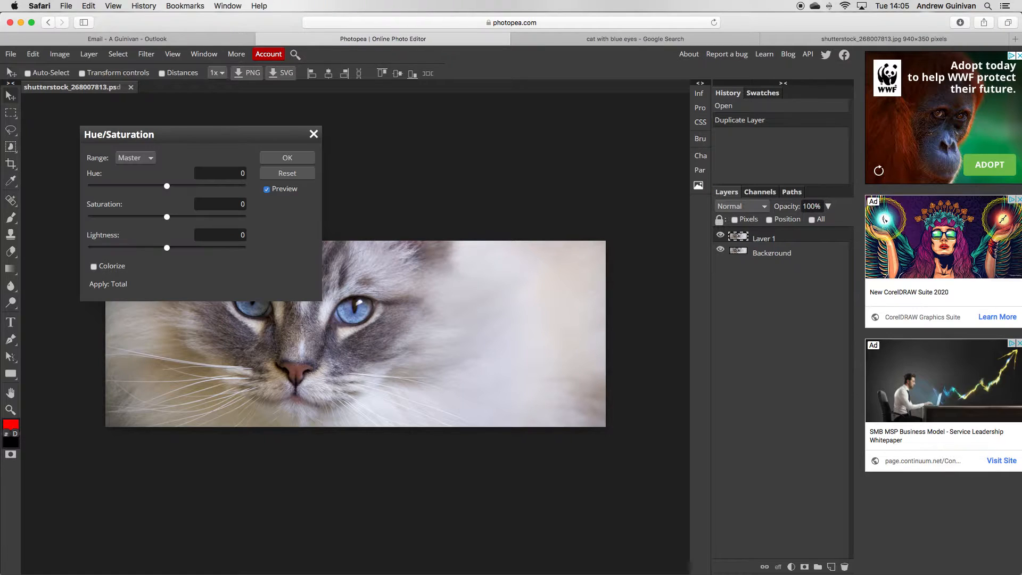
left_click_drag(167, 217, 80, 219)
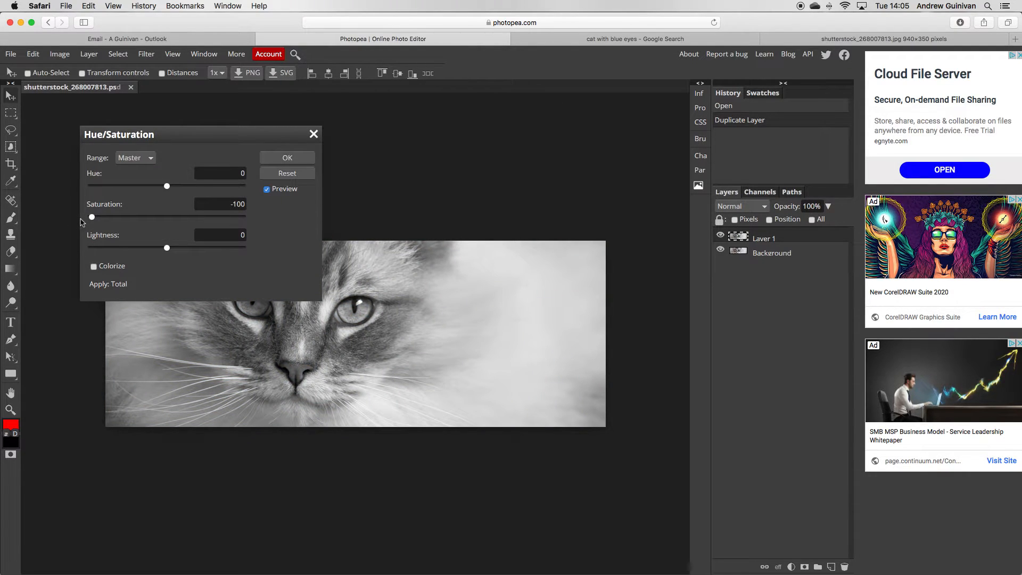
key("Return")
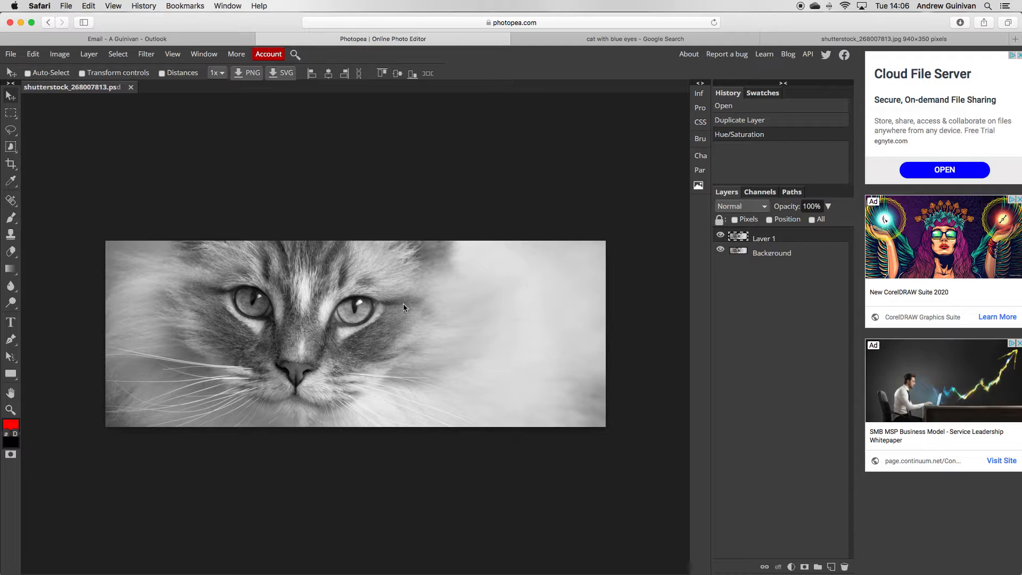
Apply Levels to the grey layer with the black input at about 48, and compare it against the original colour layer.
key("super+l")
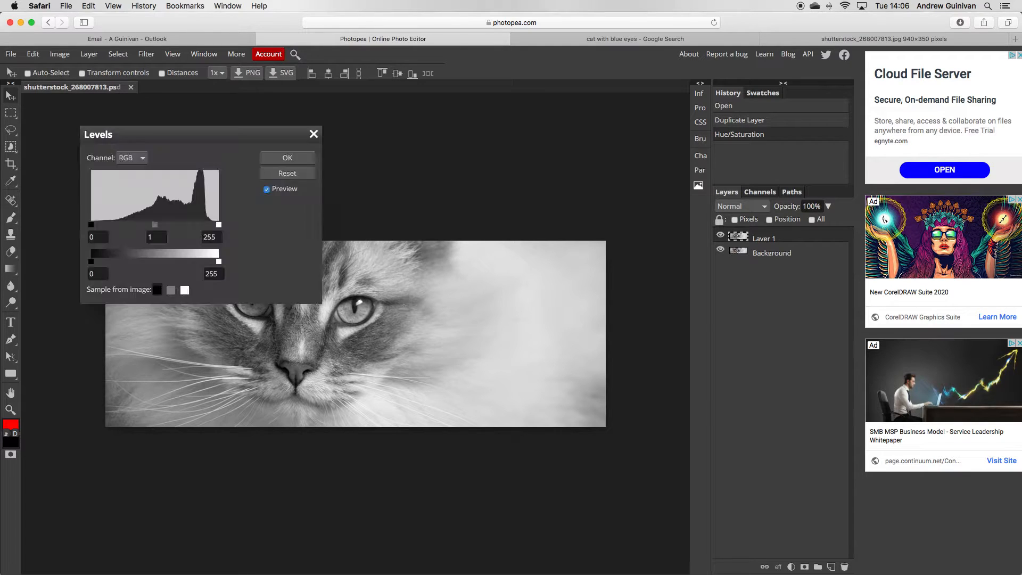
left_click_drag(240, 130, 241, 65)
left_click_drag(95, 161, 118, 166)
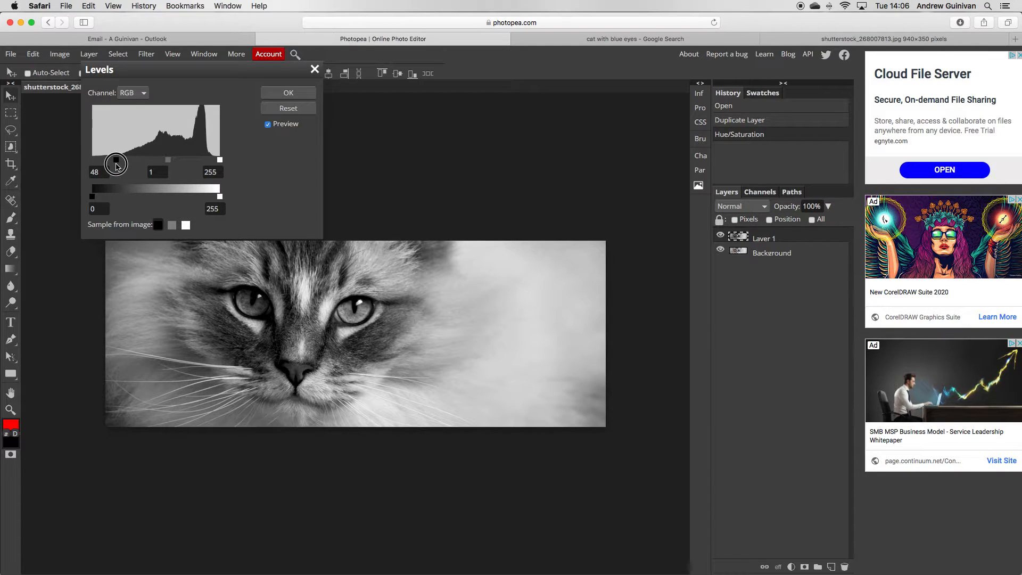
left_click_drag(116, 164, 116, 165)
left_click(288, 90)
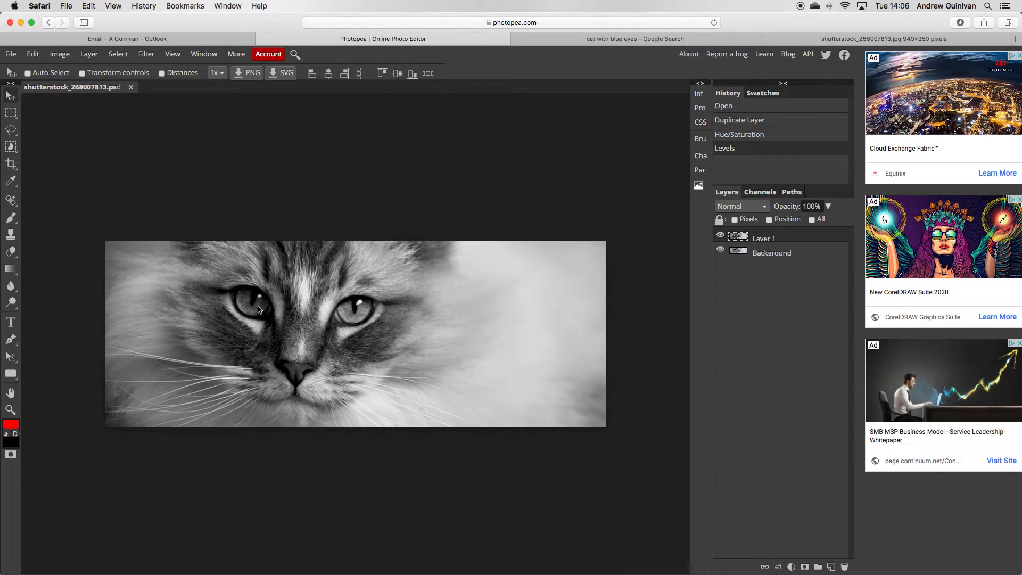
left_click(720, 236)
left_click(720, 236)
Use Quick Selection to select the iris of the cat's left-hand eye, subtracting the surrounding fur.
left_click_drag(10, 147, 58, 168)
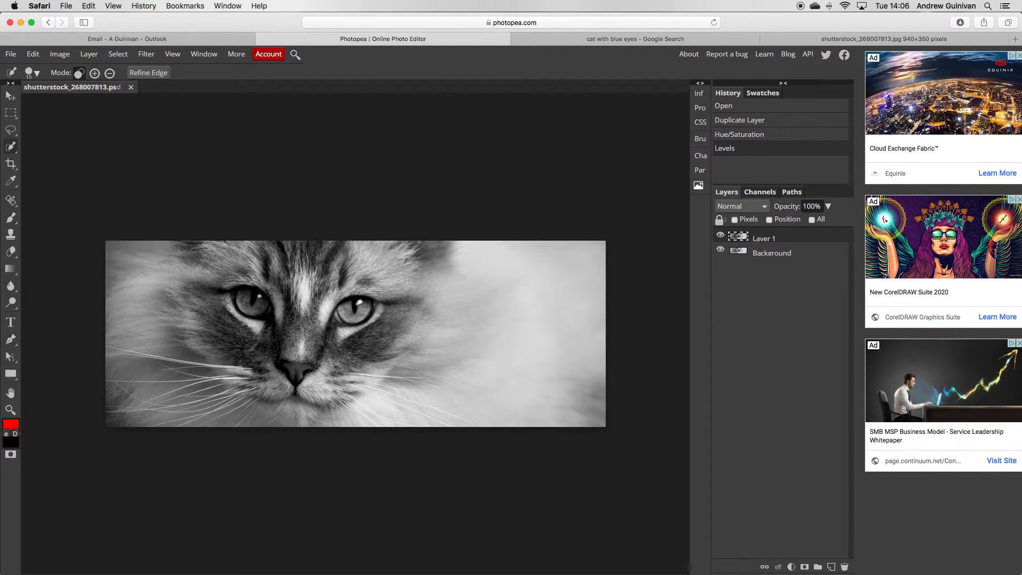
mouse_move(258, 308)
left_mouse_down()
mouse_move(274, 340)
mouse_move(253, 298)
left_mouse_up()
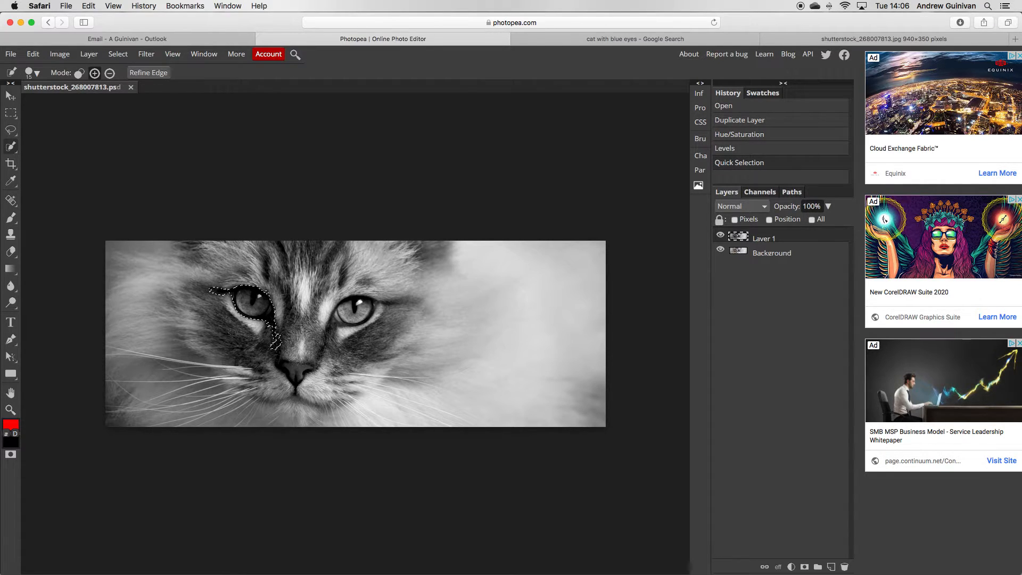
left_click_drag(227, 317, 224, 282)
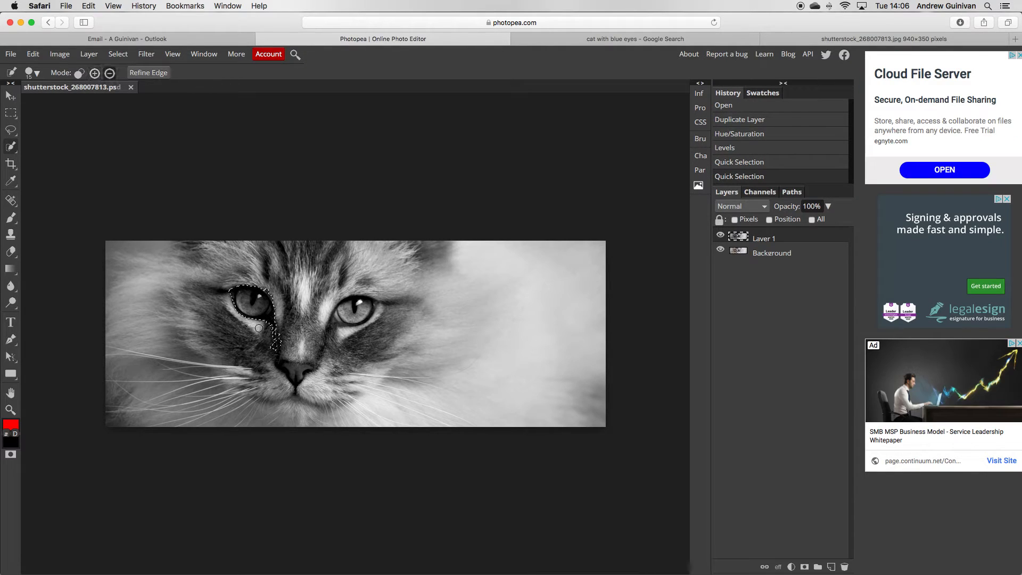
left_click_drag(267, 327, 280, 325)
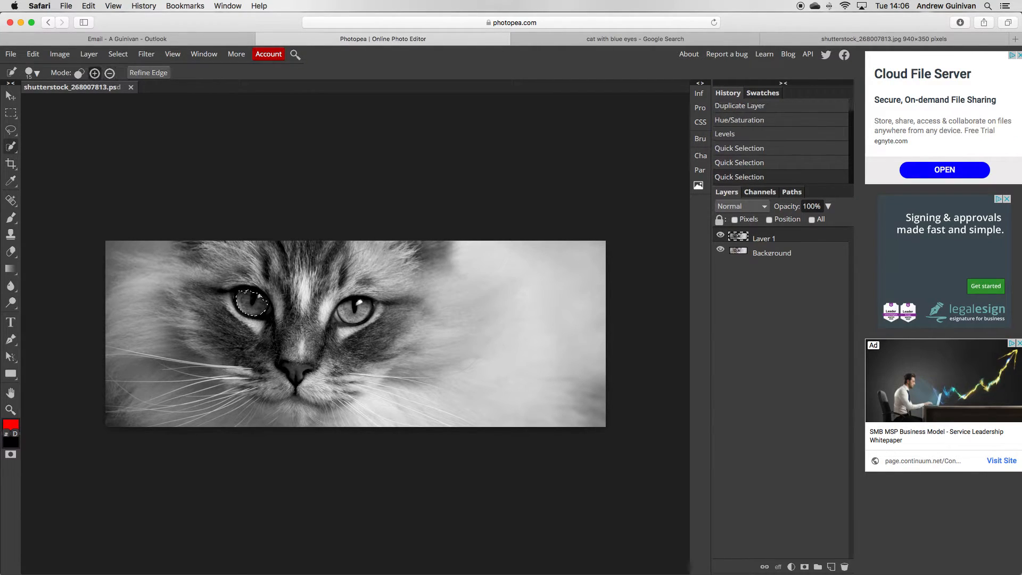
Add the iris of the cat's right-hand eye to the selection and trim off its excess edge.
mouse_move(355, 314)
left_mouse_down()
mouse_move(345, 334)
mouse_move(331, 319)
left_mouse_up()
left_click(364, 305)
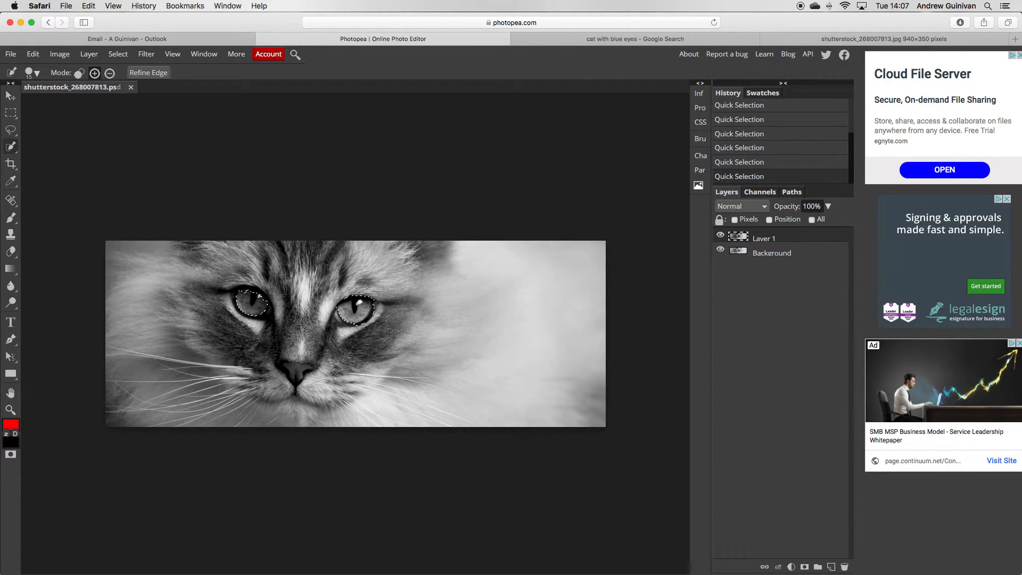
key("alt")
left_click(372, 320, "alt")
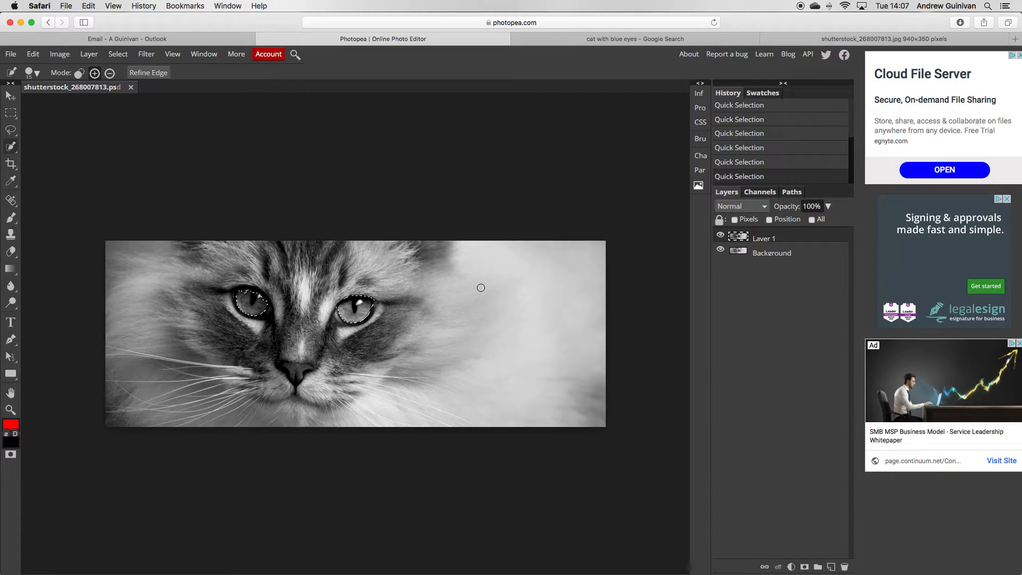
Delete the selected eye areas from the grey layer to reveal the blue beneath, and deselect.
key("BackSpace")
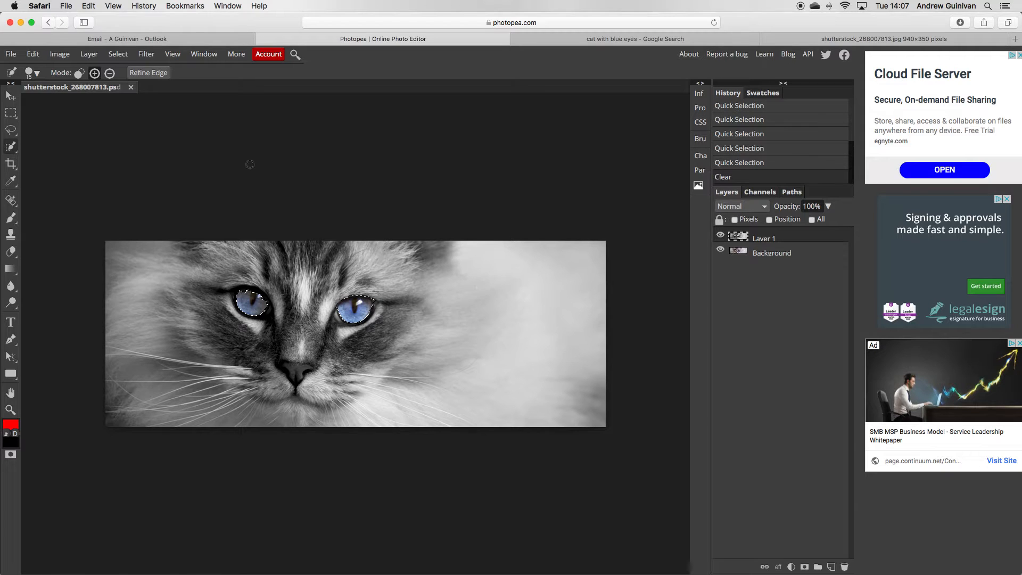
left_click(115, 55)
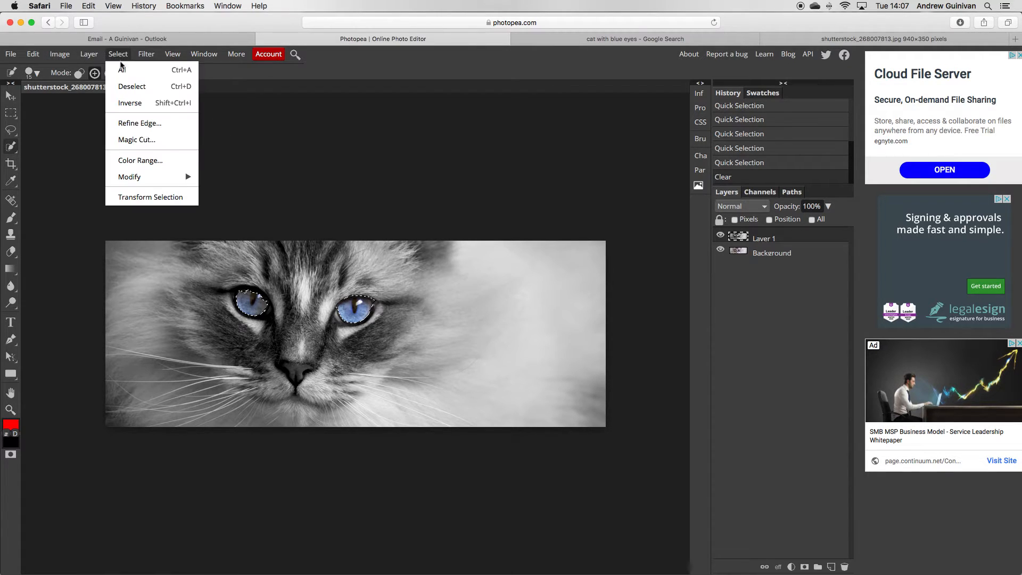
left_click(126, 88)
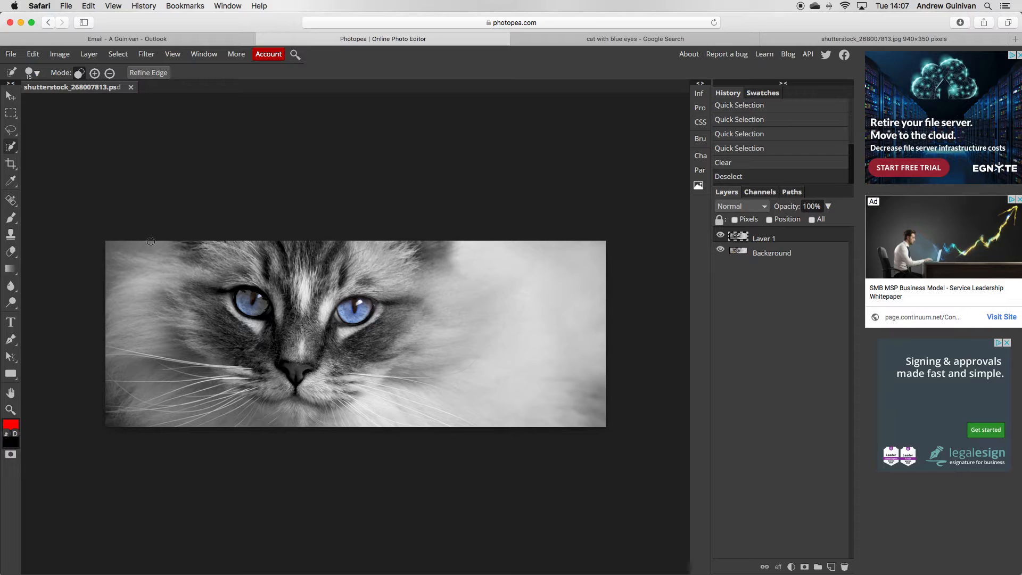
Set up the Eraser in Brush mode with 39% opacity and 18% hardness for touching up the eyes.
key("z")
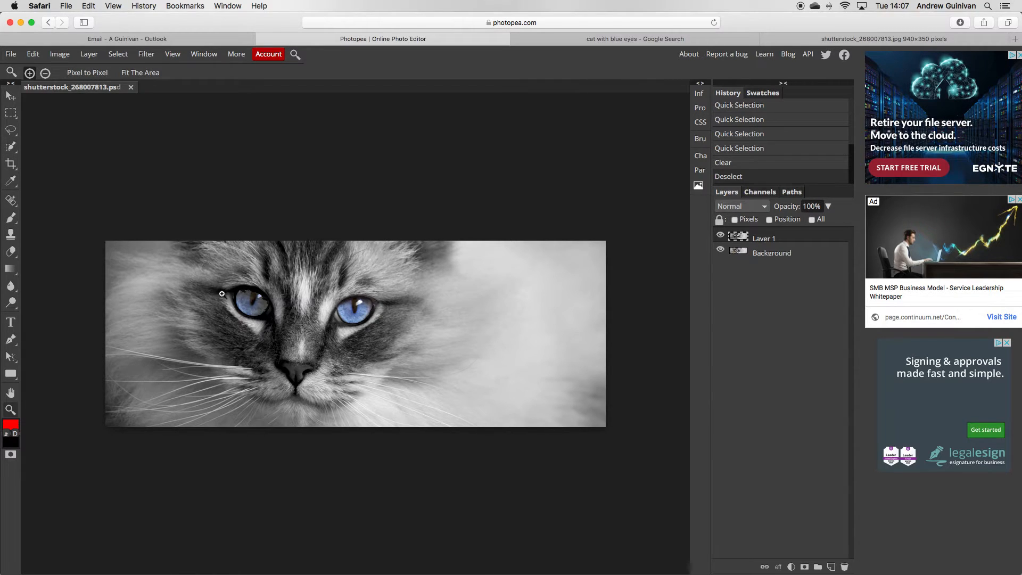
left_click(247, 304)
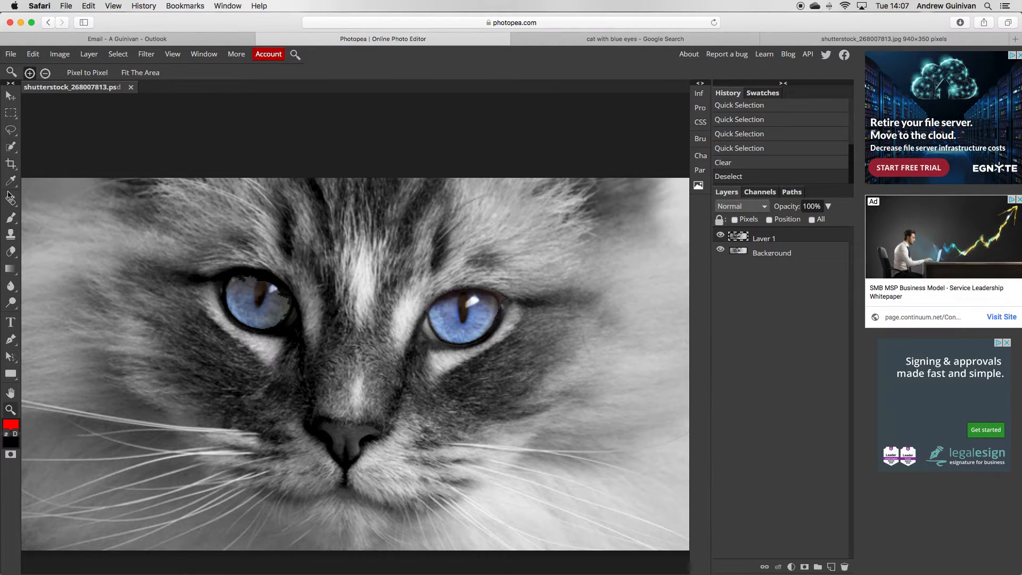
left_click(11, 251)
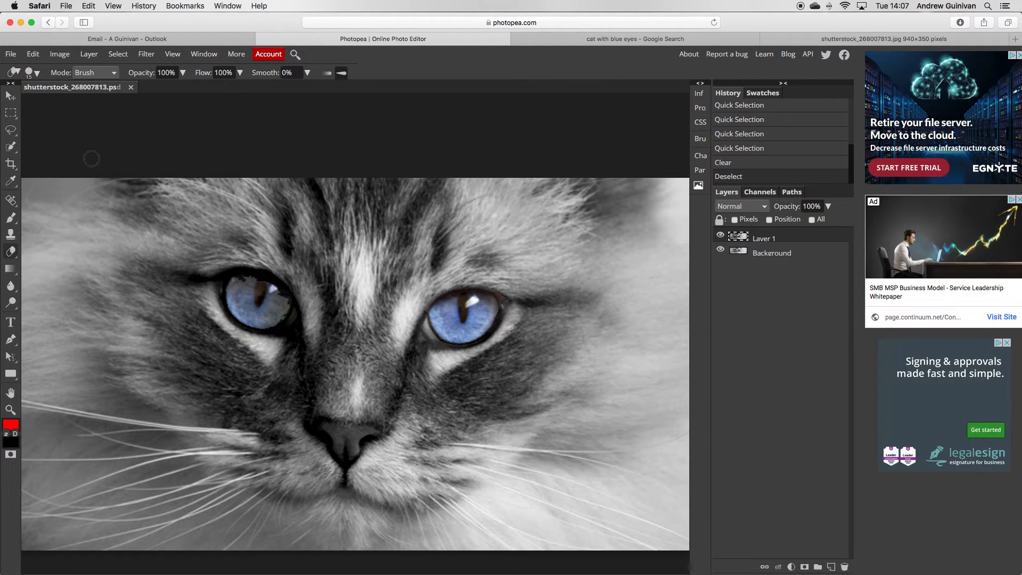
left_click(114, 75)
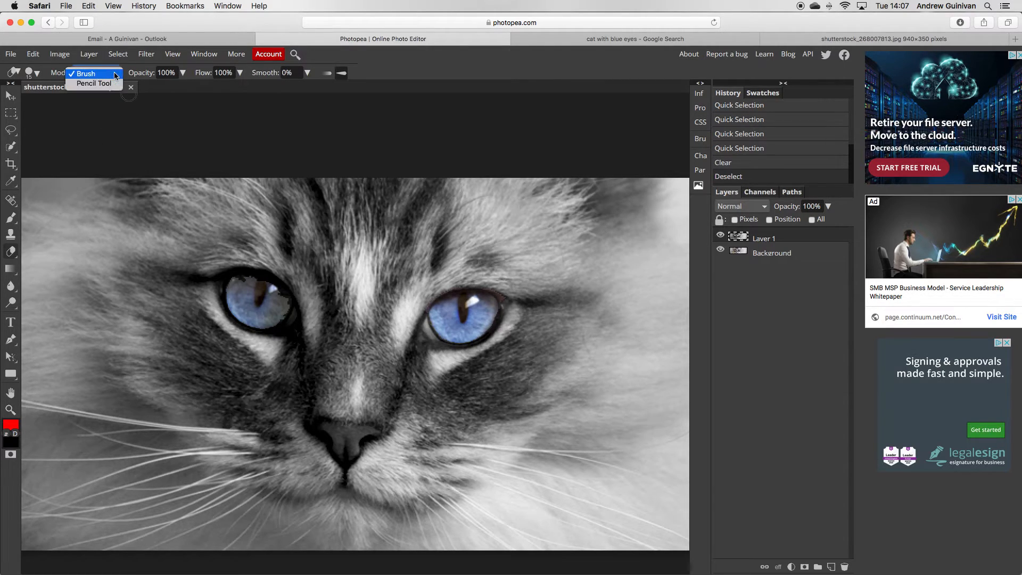
left_click(114, 72)
left_click(183, 74)
left_click_drag(183, 89, 153, 89)
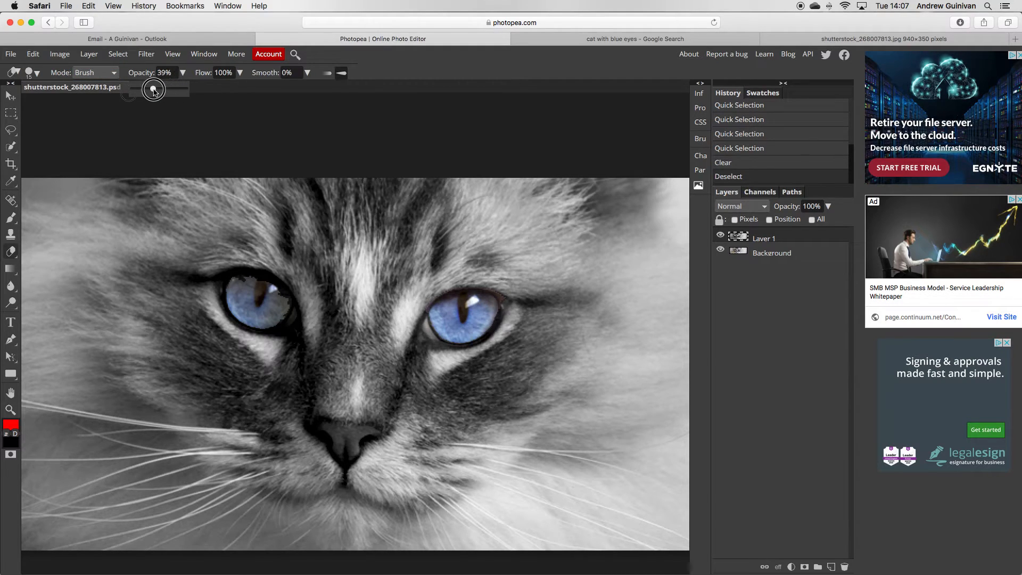
left_click(37, 74)
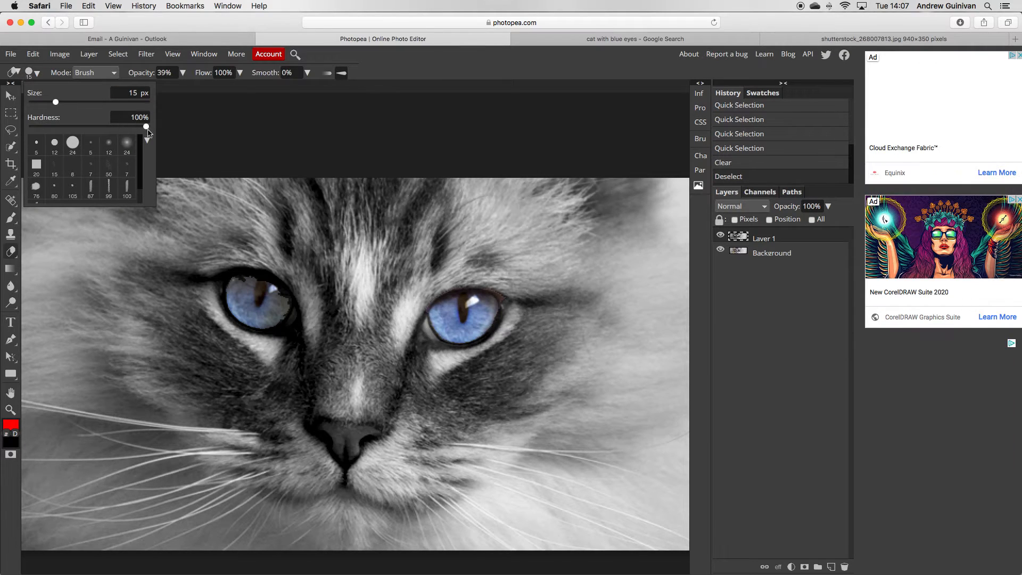
left_click_drag(146, 126, 53, 128)
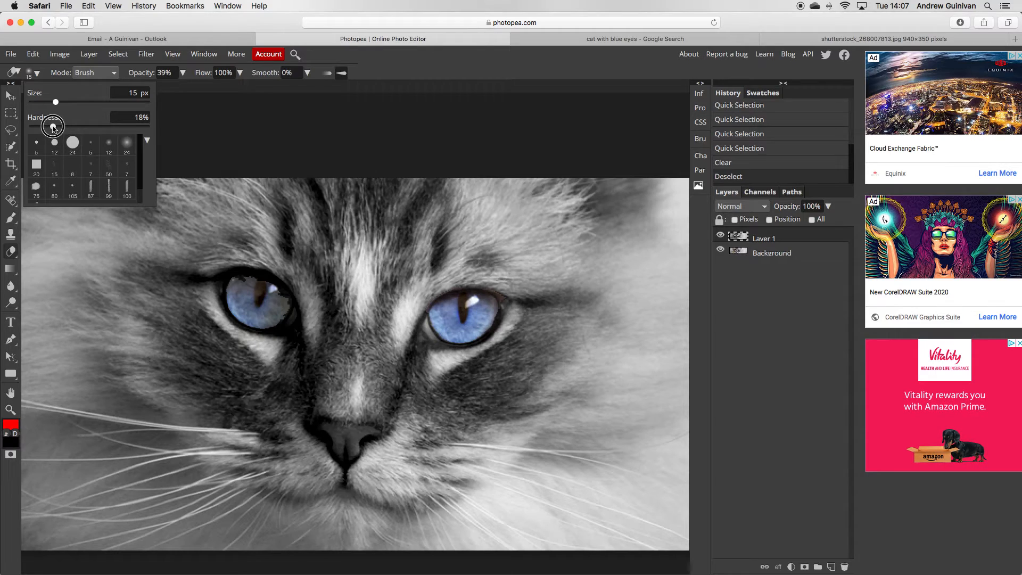
left_click(155, 128)
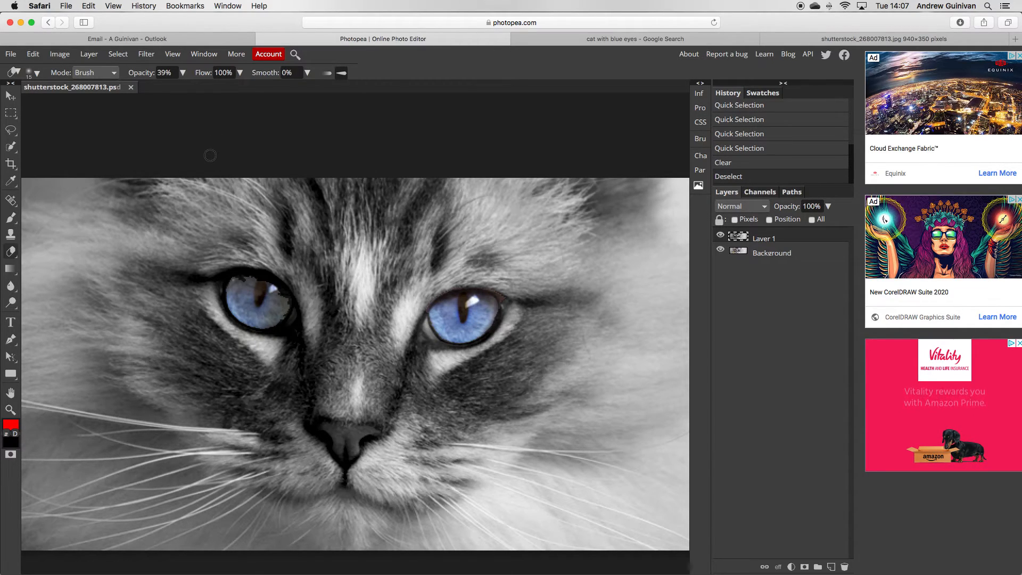
Adjust the eraser size and erase the leftover grey patches around the edge of the left-hand eye's iris.
key("bracketleft")
key("bracketright")
key("bracketright")
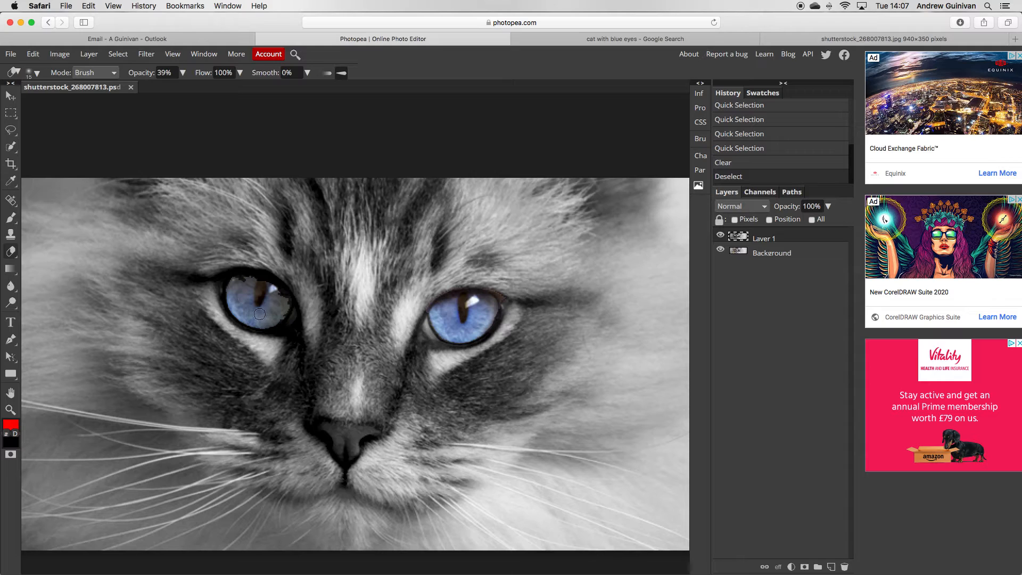
left_click_drag(247, 291, 243, 281)
left_click(243, 282)
left_click(243, 282)
left_click(241, 282)
left_click(240, 283)
left_click(239, 285)
left_click(238, 284)
left_click(237, 286)
left_click(235, 285)
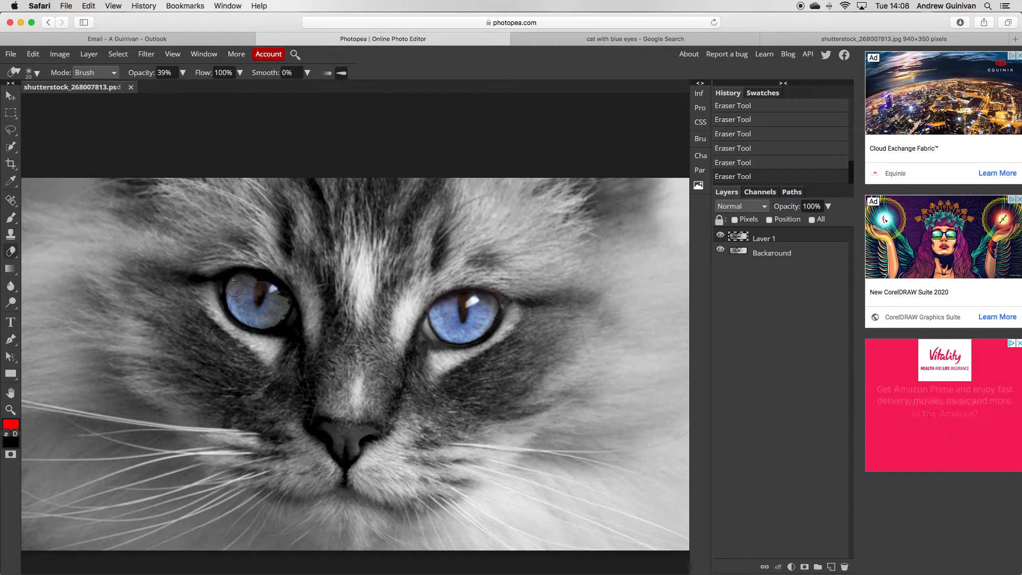
left_click(233, 288)
left_click(232, 290)
left_click(231, 293)
left_click(232, 296)
left_click(231, 297)
left_click(232, 299)
mouse_move(232, 299)
left_mouse_down()
mouse_move(249, 318)
mouse_move(280, 315)
left_mouse_up()
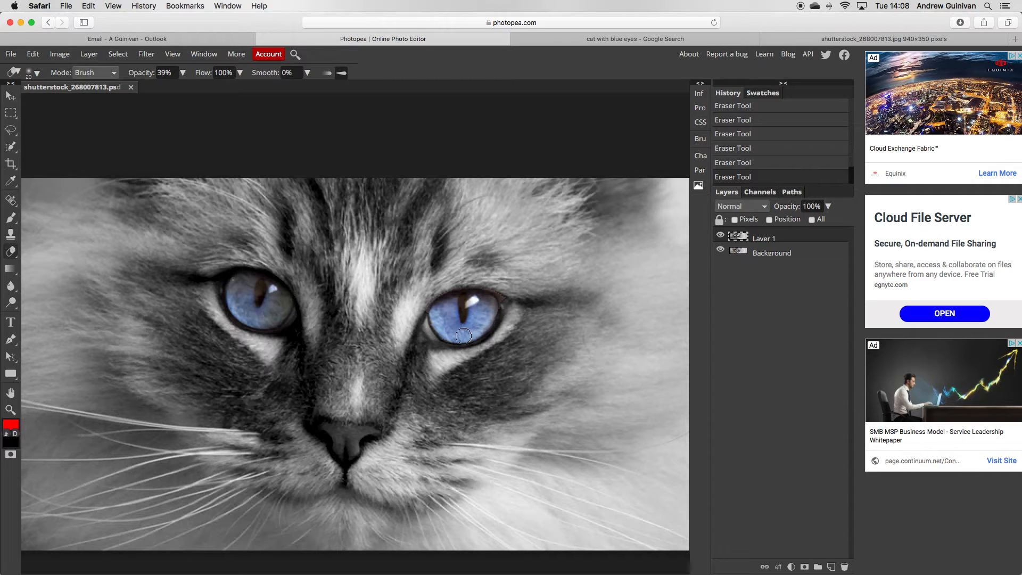
Recolour the eyes by applying Hue/Saturation to the Background layer with hue 173 and saturation 25.
scroll(479, 324, "right", 2)
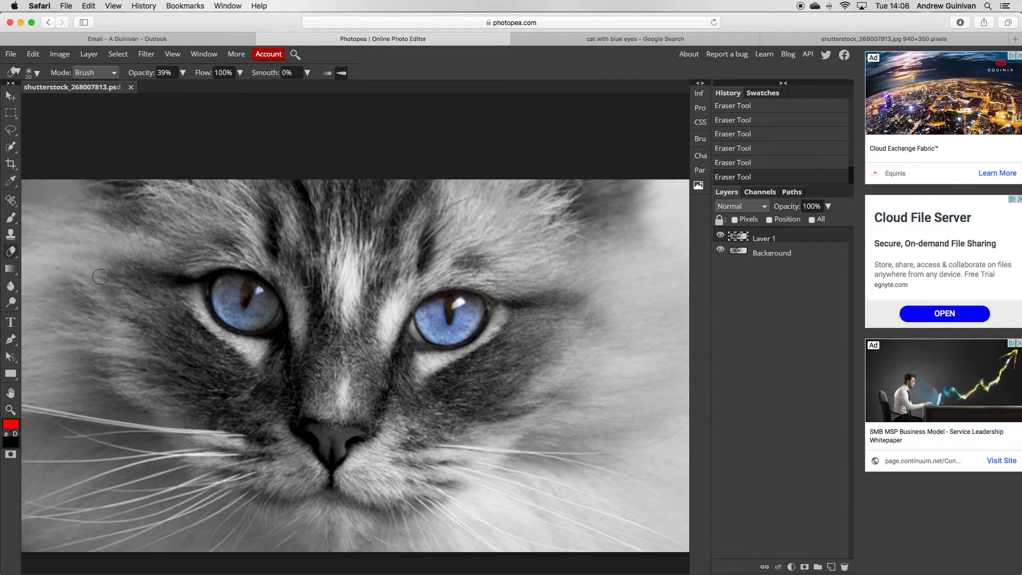
key("z")
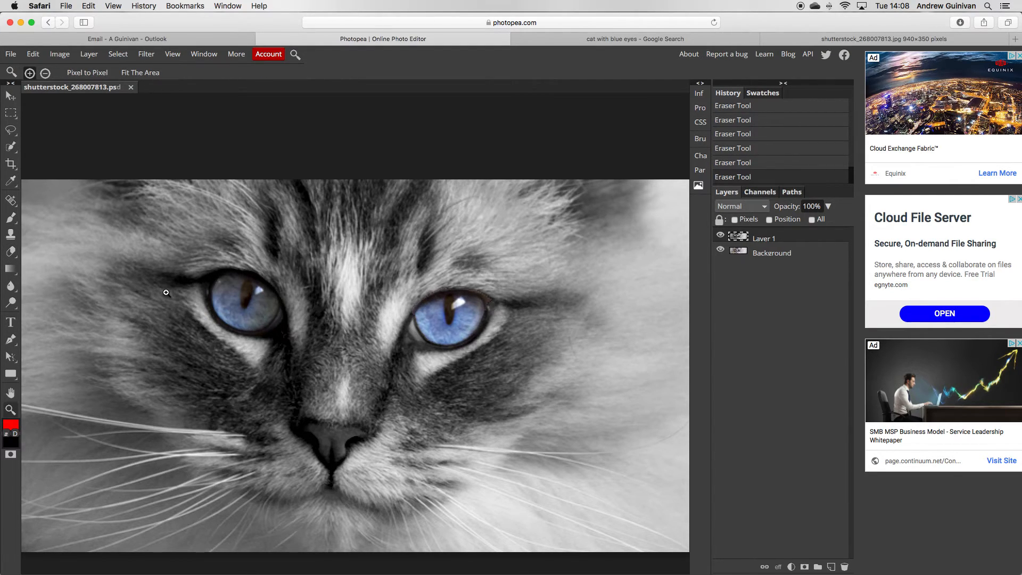
left_click(166, 293, "alt")
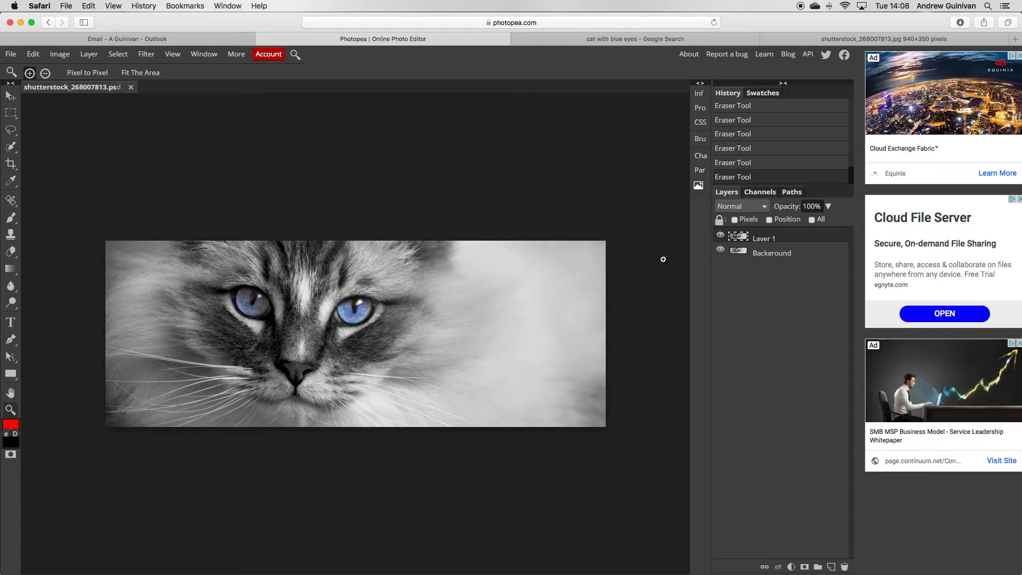
left_click(741, 254)
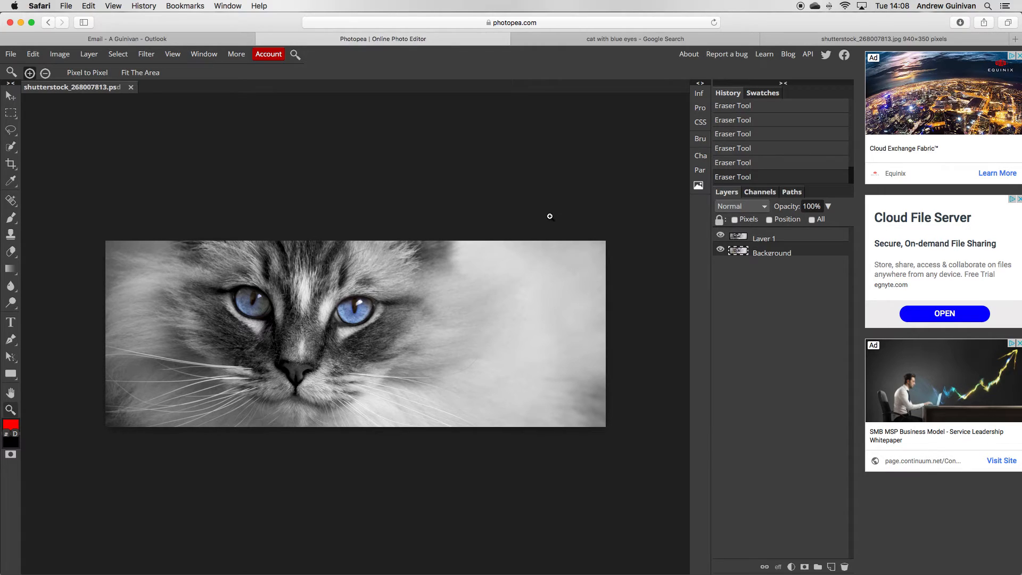
key("super+u")
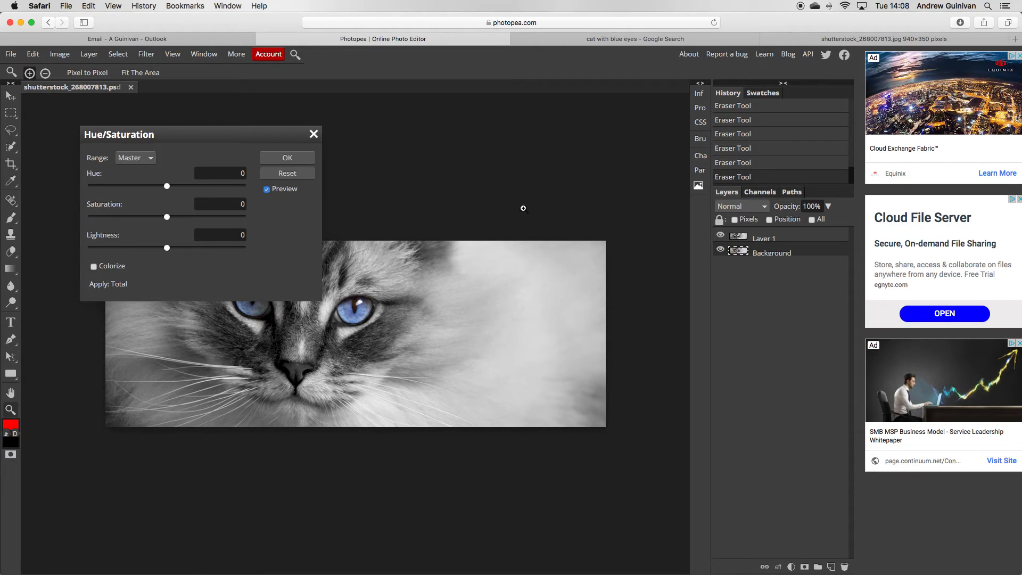
left_click_drag(276, 133, 454, 53)
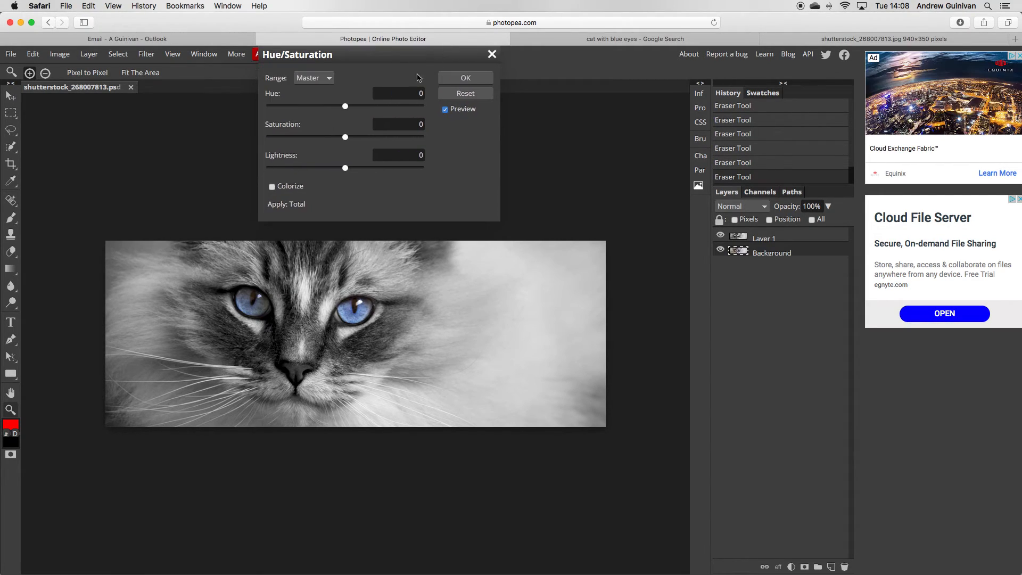
left_click_drag(345, 136, 417, 119)
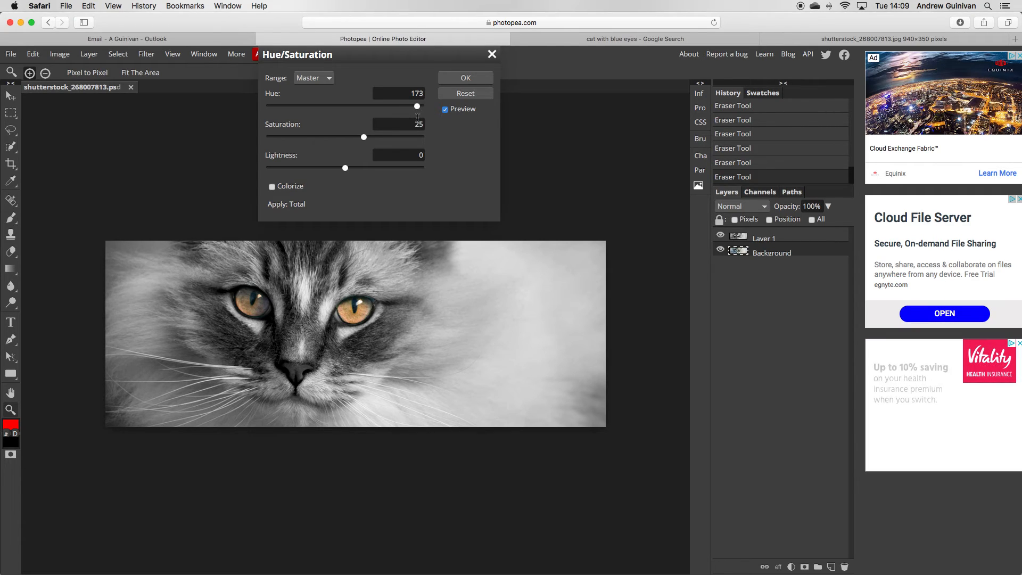
left_click(459, 79)
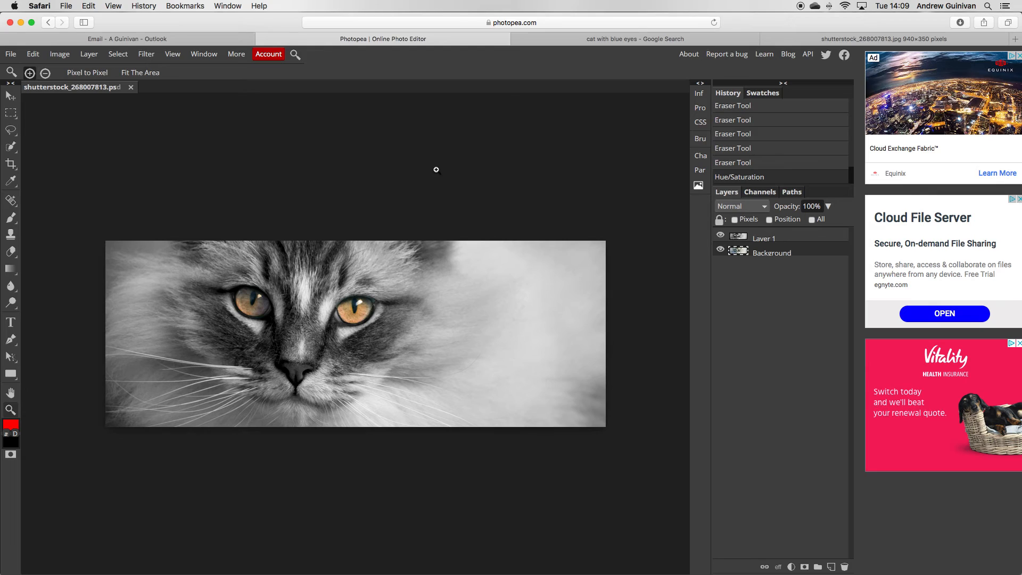
Examine the file formats available for exporting the image, including the additional ones.
left_click(11, 54)
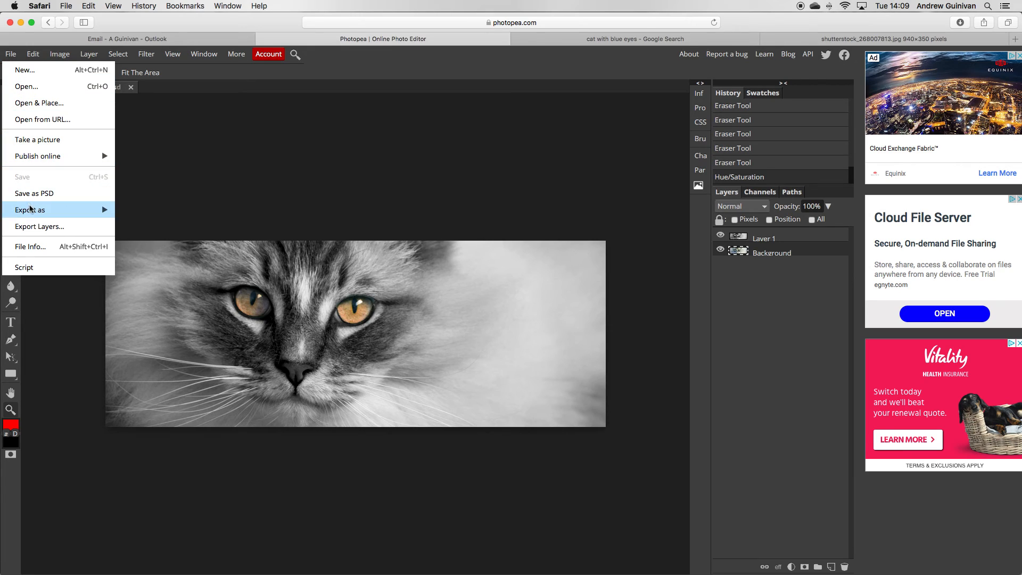
mouse_move(40, 211)
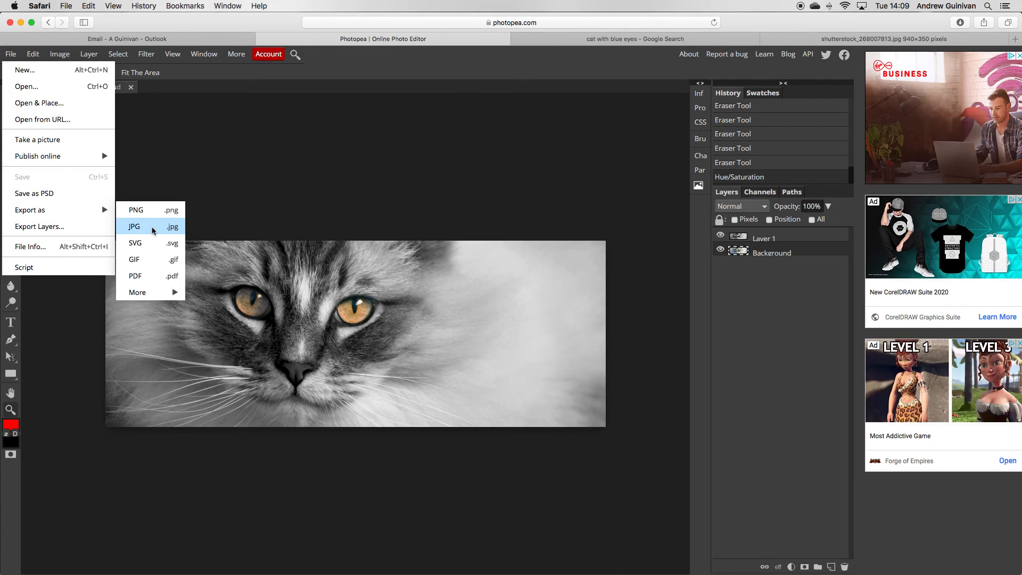
mouse_move(149, 295)
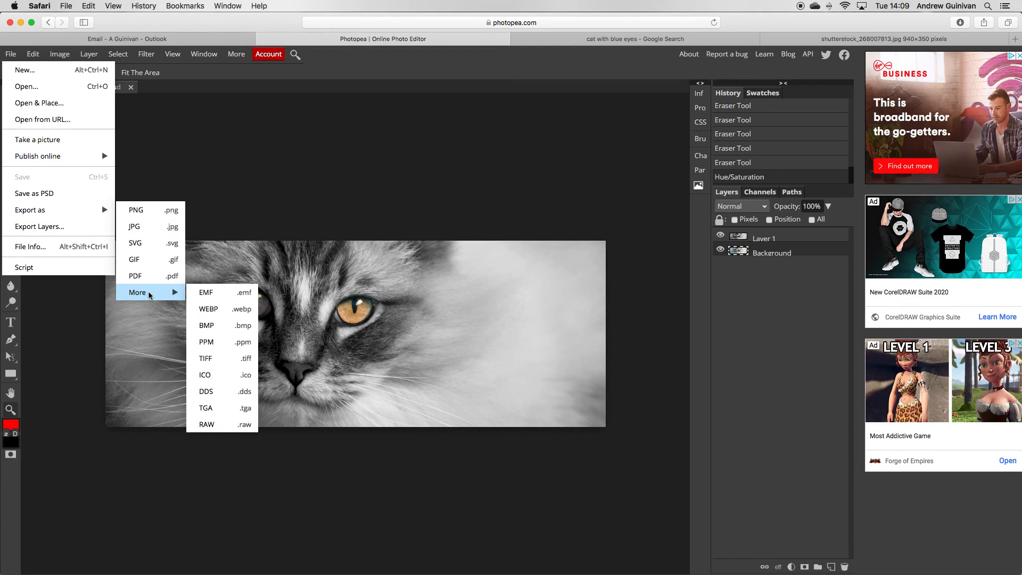